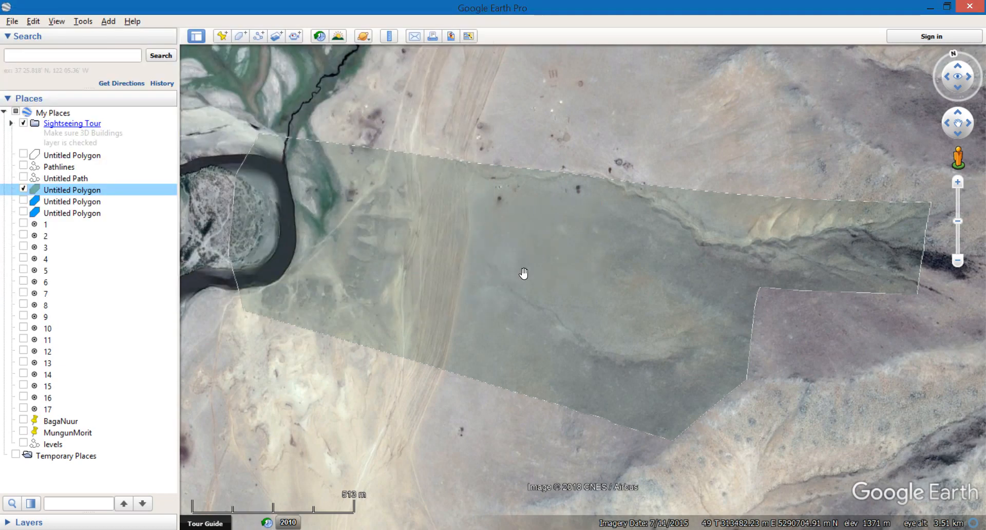
Minimize the open windows and launch Global Mapper 18 from the desktop
{"action": "key", "text": "Print"}
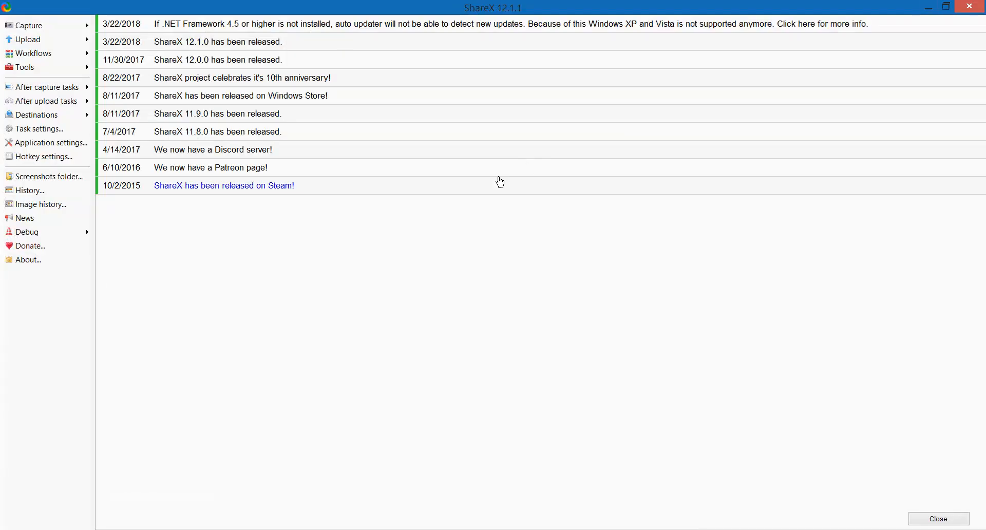
{"action": "left_click", "coordinate": [930, 7]}
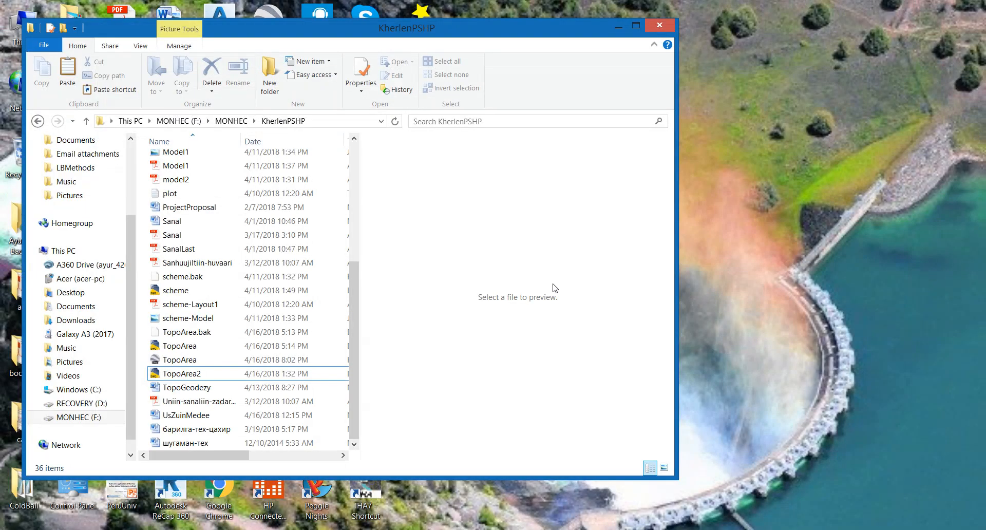
{"action": "left_click", "coordinate": [619, 25]}
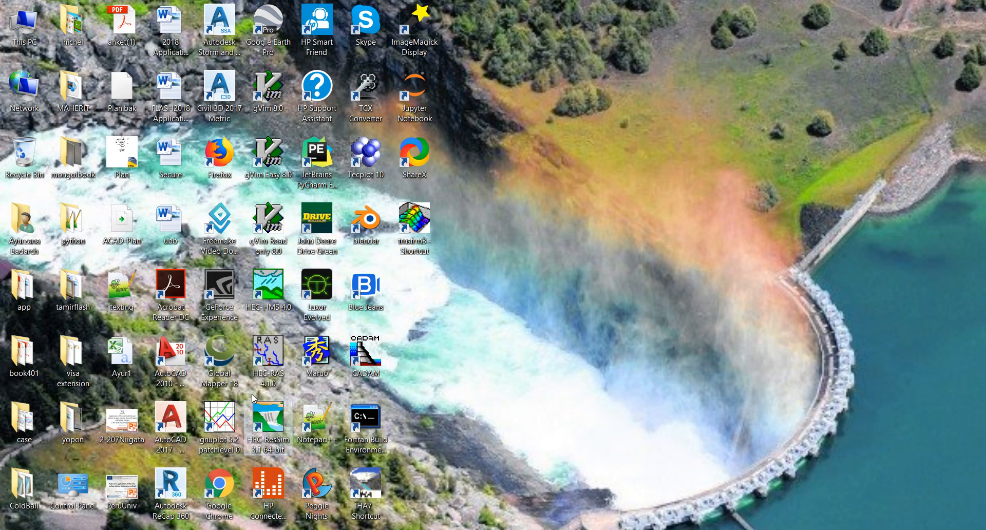
{"action": "double_click", "coordinate": [224, 360]}
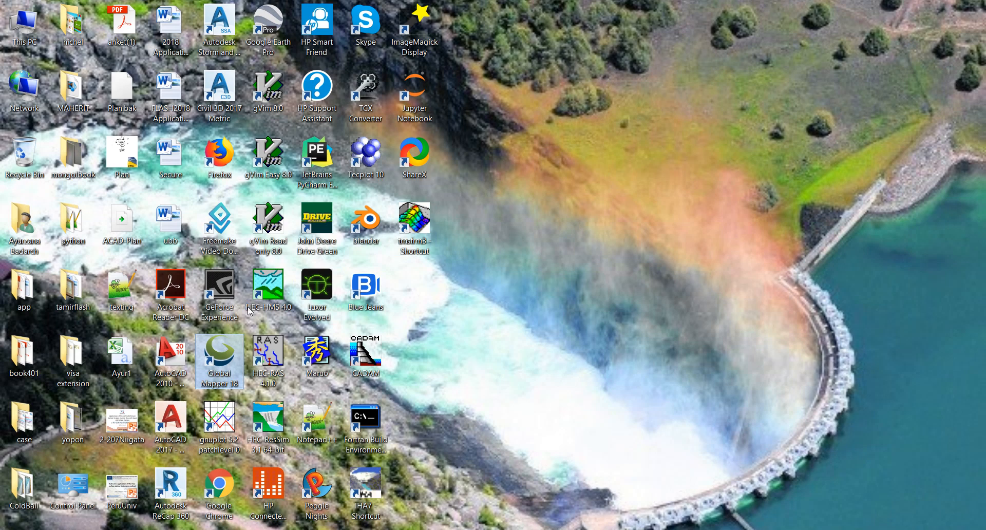
{"action": "right_click", "coordinate": [226, 361]}
{"action": "left_click", "coordinate": [262, 101]}
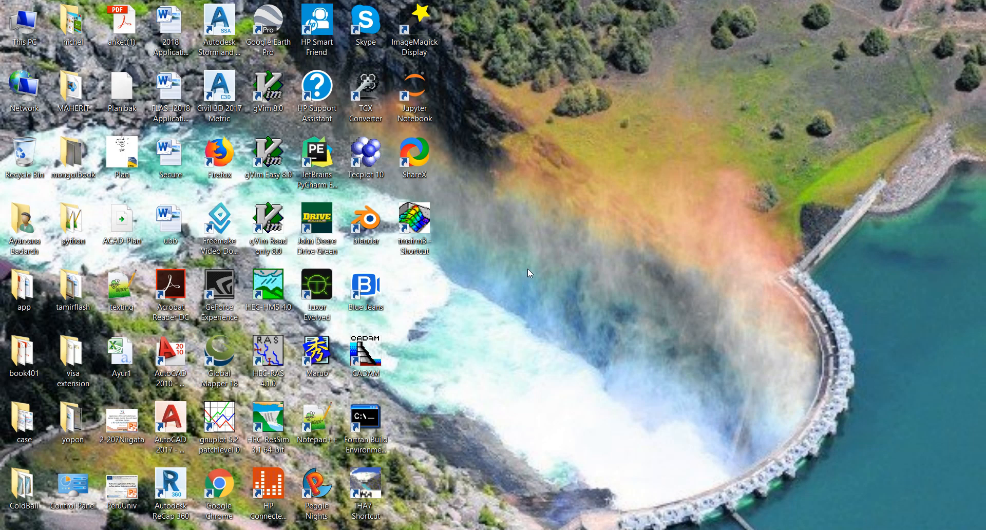
{"action": "right_click", "coordinate": [676, 183]}
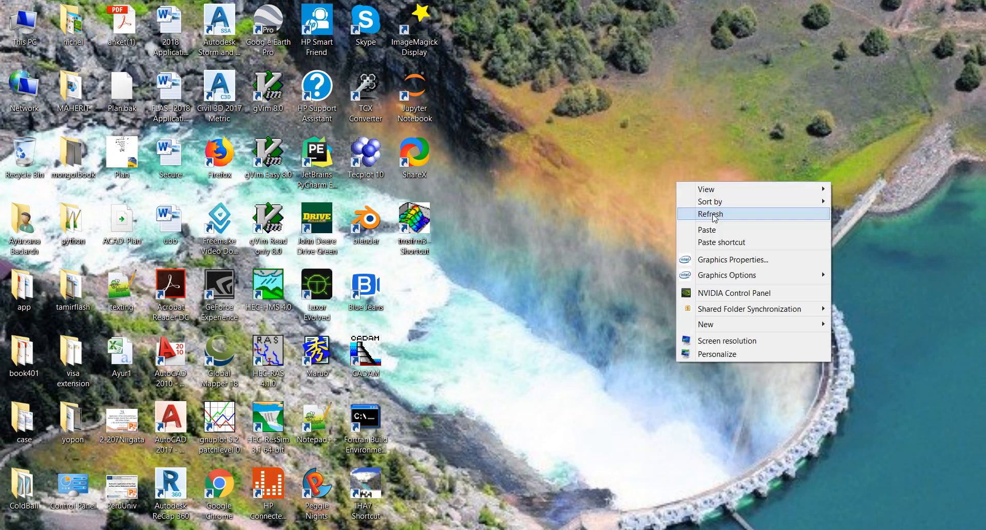
{"action": "left_click", "coordinate": [701, 213]}
{"action": "right_click", "coordinate": [690, 178]}
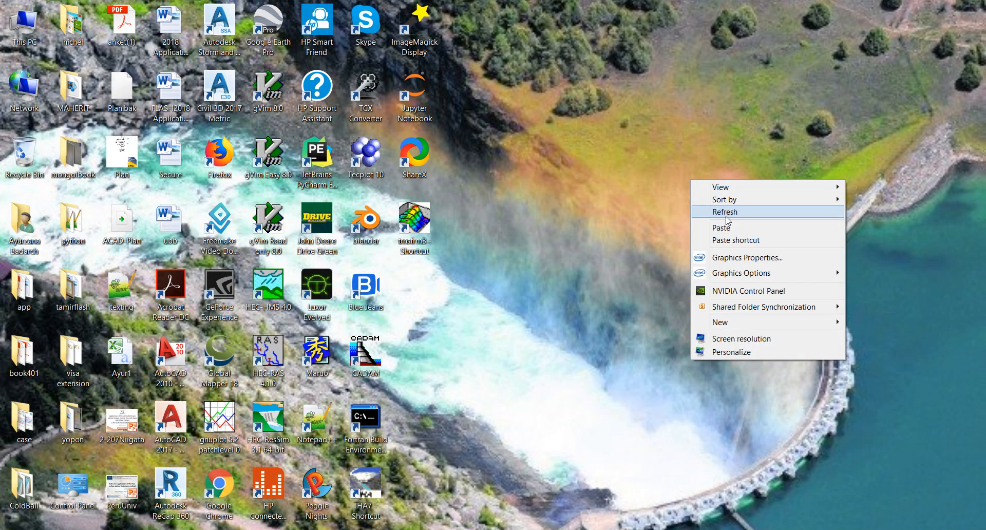
{"action": "left_click", "coordinate": [726, 215]}
{"action": "right_click", "coordinate": [679, 171]}
{"action": "left_click", "coordinate": [720, 206]}
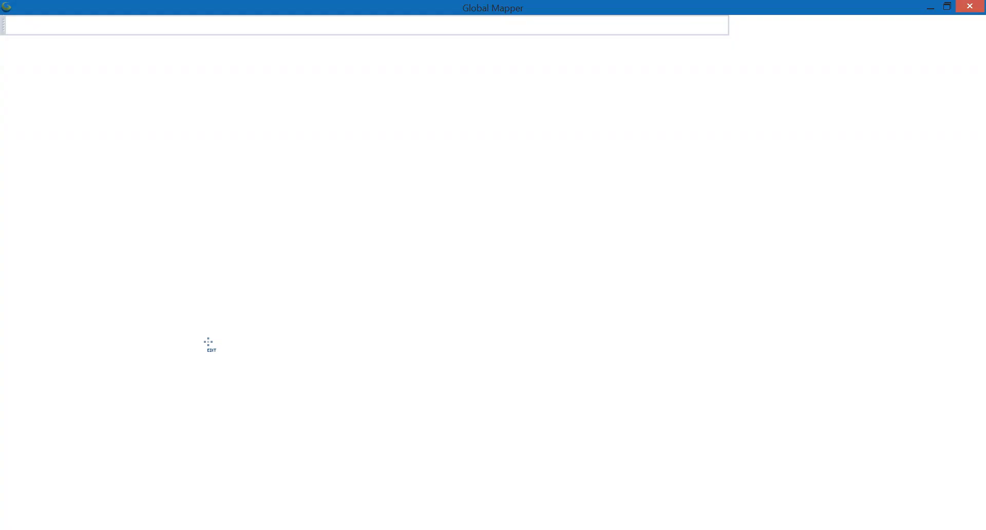
Open the TopoArea KMZ data file from the KherlenPSHP folder
{"action": "left_click", "coordinate": [548, 256]}
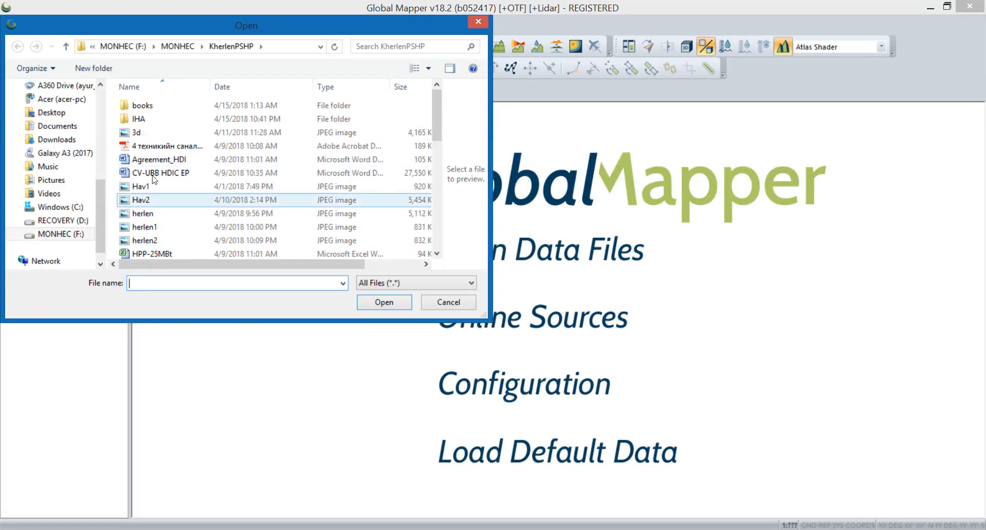
{"action": "left_click", "coordinate": [156, 199]}
{"action": "scroll", "coordinate": [156, 195], "scroll_direction": "down", "scroll_amount": 6}
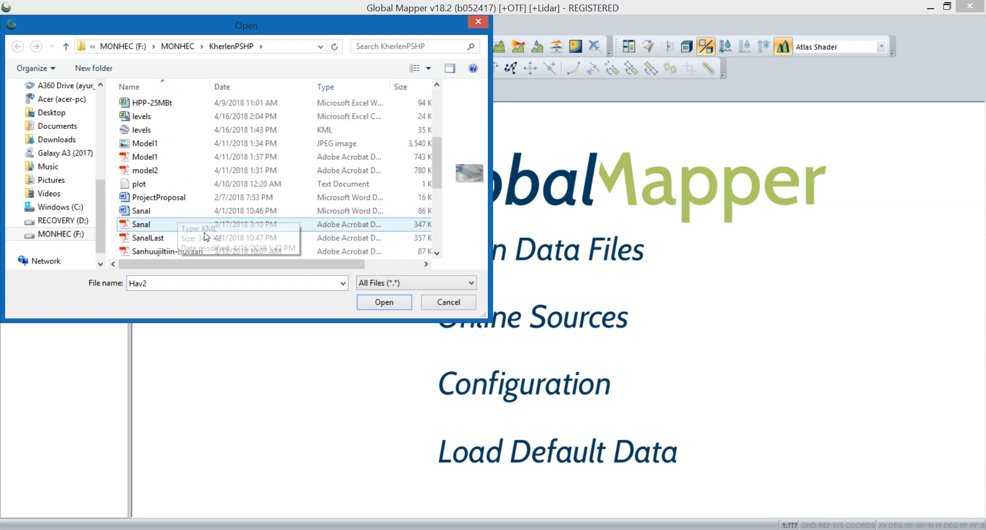
{"action": "left_click", "coordinate": [149, 170]}
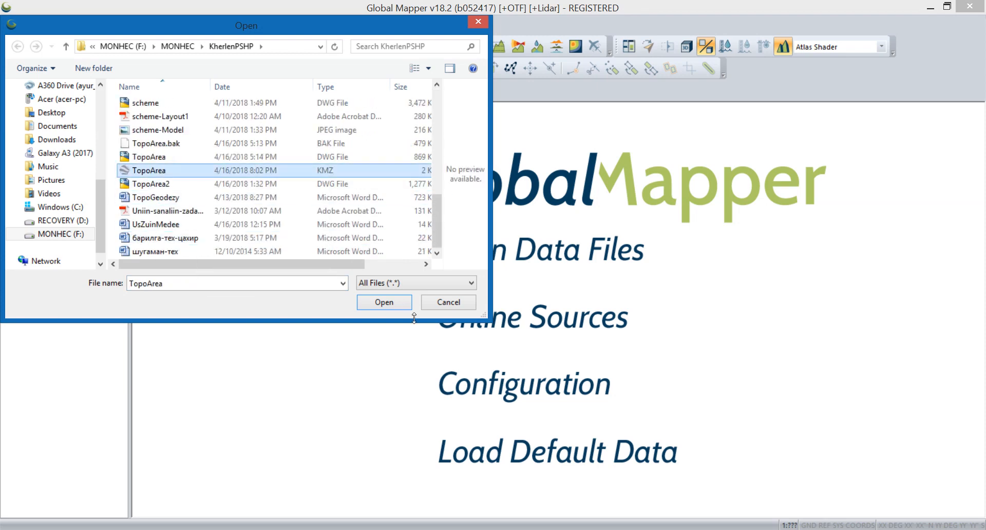
{"action": "left_click", "coordinate": [384, 302]}
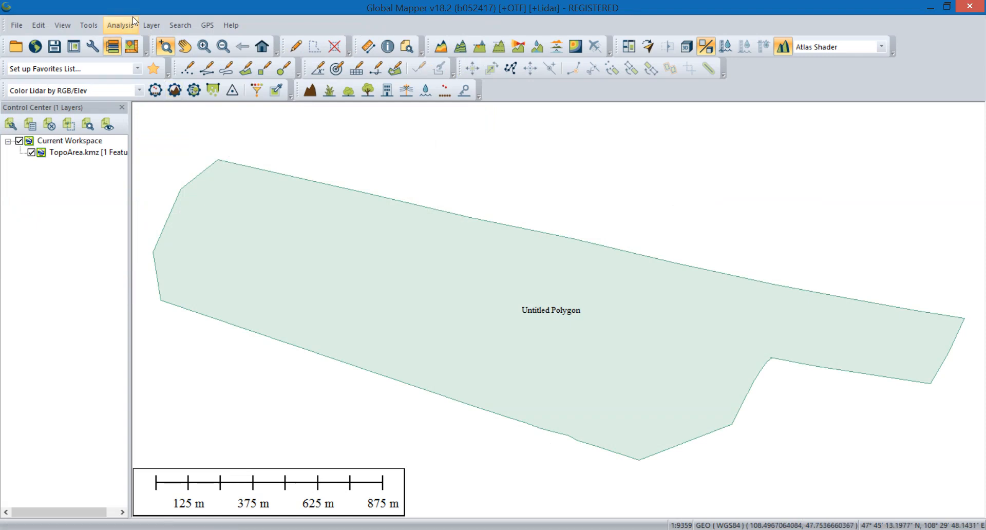
Set the workspace projection to UTM, zone 49 Northern Hemisphere, with the WGS84 datum and planar units in meters
{"action": "left_click", "coordinate": [89, 25]}
{"action": "left_click", "coordinate": [119, 262]}
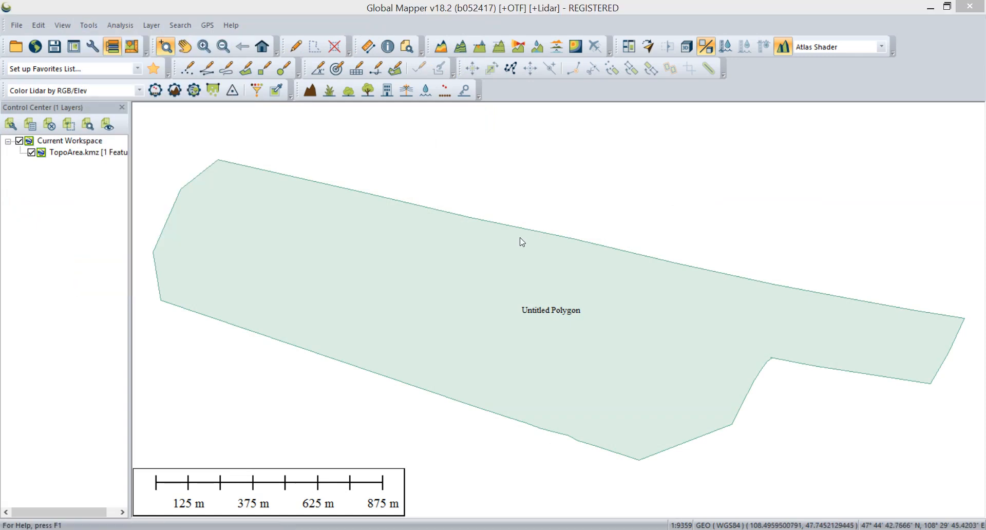
{"action": "left_click", "coordinate": [685, 86]}
{"action": "scroll", "coordinate": [687, 162], "scroll_direction": "down", "scroll_amount": 9}
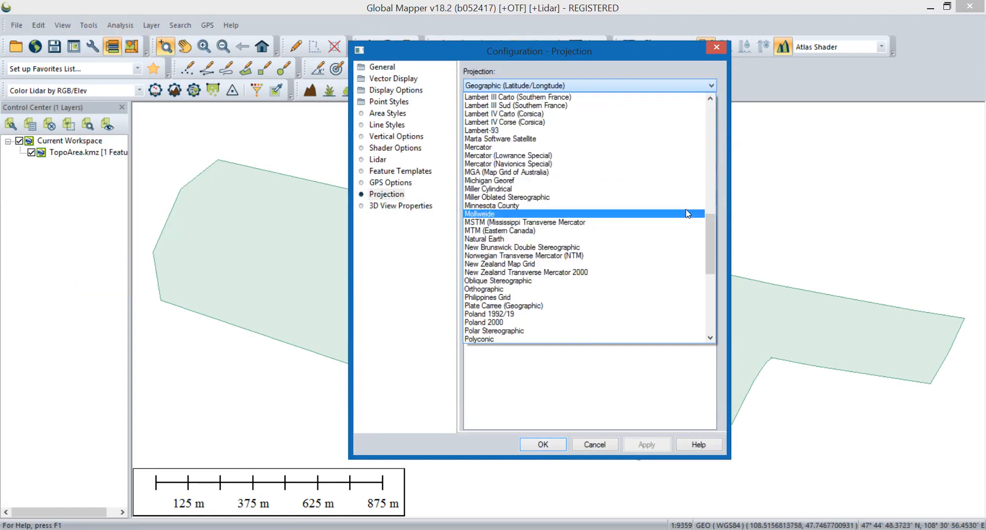
{"action": "left_click_drag", "start_coordinate": [708, 223], "coordinate": [712, 313]}
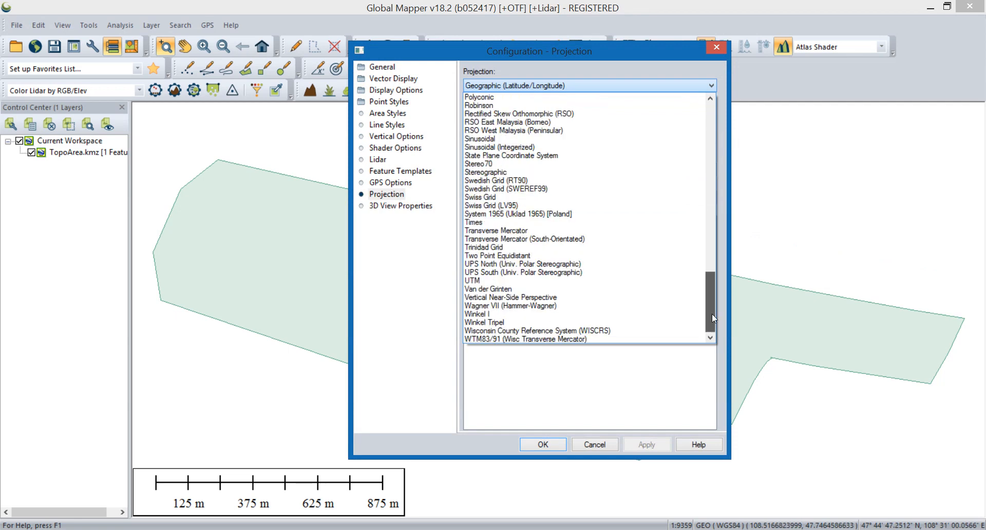
{"action": "left_click", "coordinate": [501, 280]}
{"action": "left_click", "coordinate": [542, 443]}
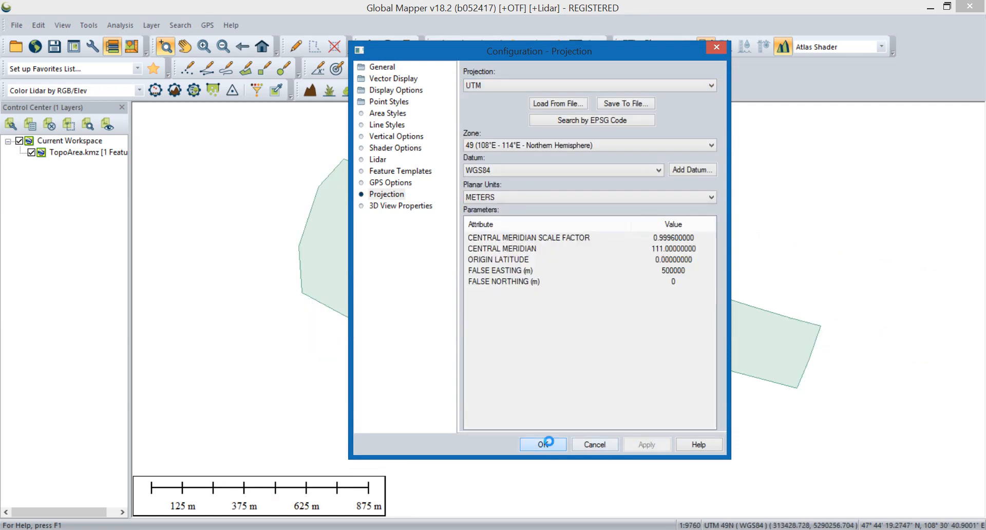
Inspect the outline of the TopoArea polygon in the map view at different scales
{"action": "left_click_drag", "start_coordinate": [484, 327], "coordinate": [461, 317]}
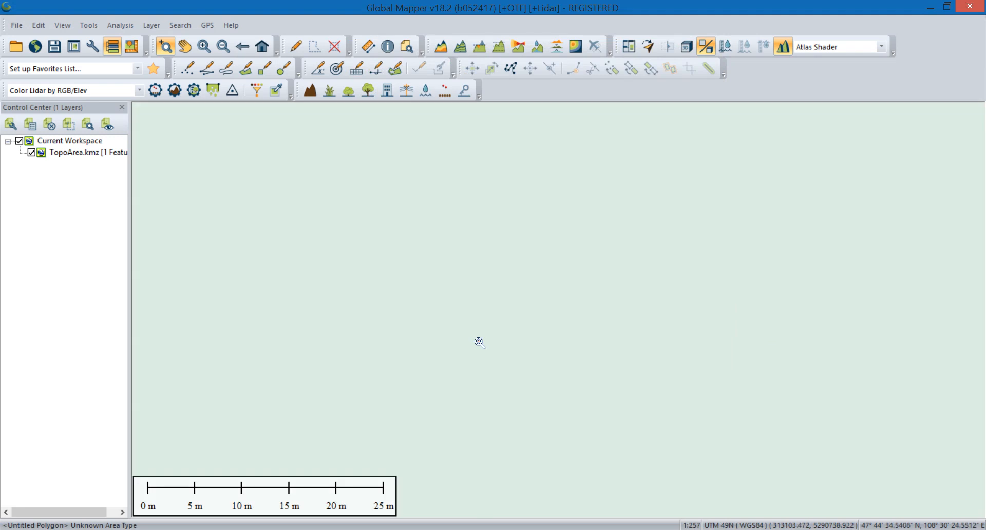
{"action": "scroll", "coordinate": [493, 346], "scroll_direction": "down", "scroll_amount": 4}
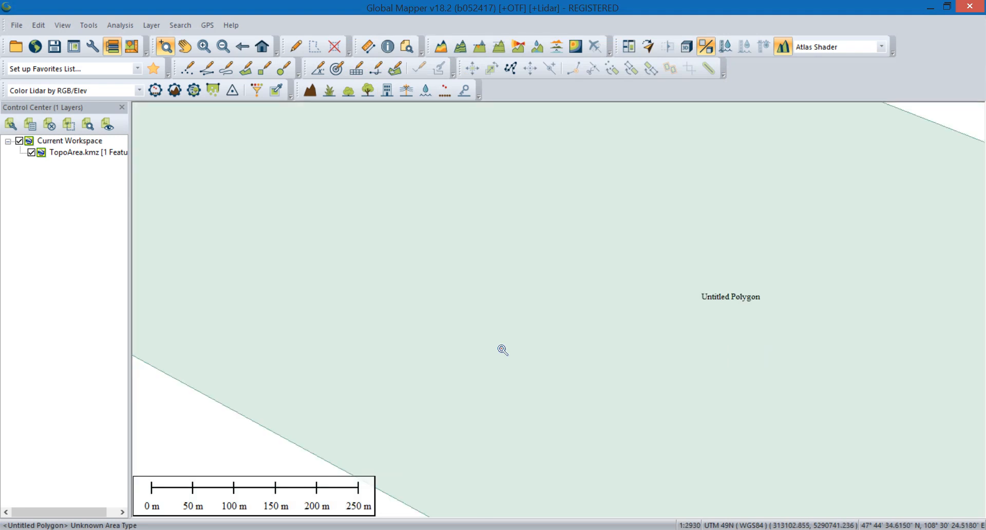
{"action": "scroll", "coordinate": [502, 344], "scroll_direction": "down", "scroll_amount": 4}
{"action": "scroll", "coordinate": [541, 342], "scroll_direction": "up", "scroll_amount": 1}
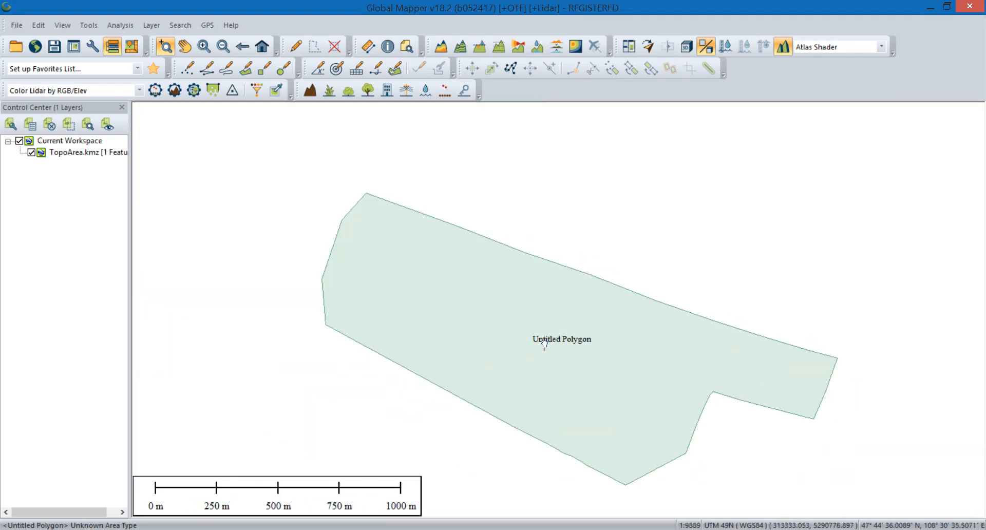
{"action": "left_click_drag", "start_coordinate": [544, 343], "coordinate": [490, 314]}
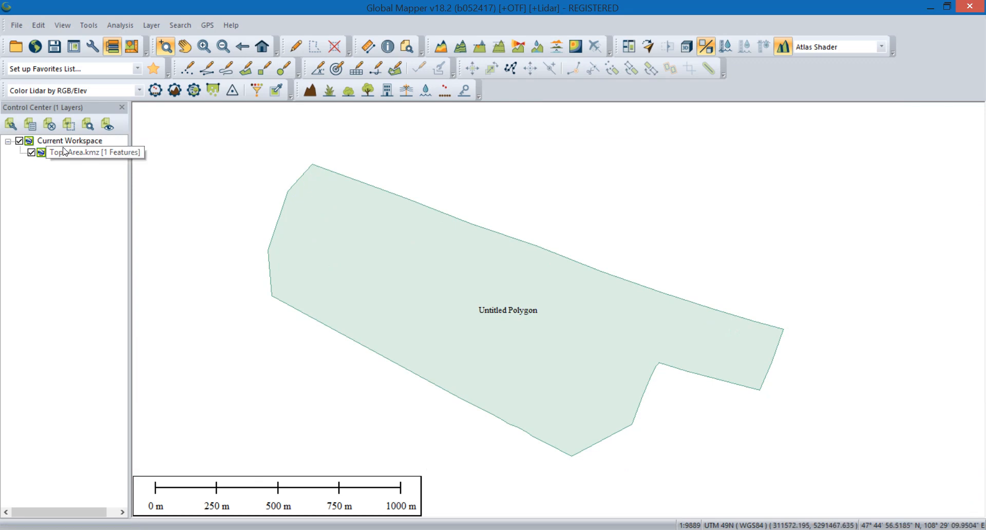
{"action": "scroll", "coordinate": [64, 151], "scroll_direction": "up", "scroll_amount": 1}
{"action": "scroll", "coordinate": [487, 269], "scroll_direction": "down", "scroll_amount": 2}
{"action": "scroll", "coordinate": [486, 268], "scroll_direction": "up", "scroll_amount": 2}
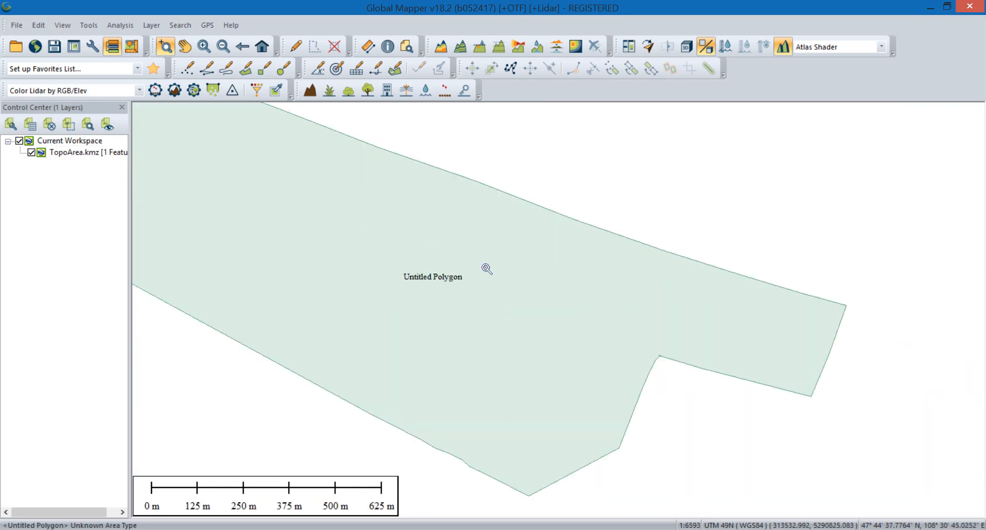
{"action": "scroll", "coordinate": [446, 264], "scroll_direction": "down", "scroll_amount": 1}
Try to create an elevation grid from the TopoArea.kmz layer with the default grid options
{"action": "left_click", "coordinate": [93, 155]}
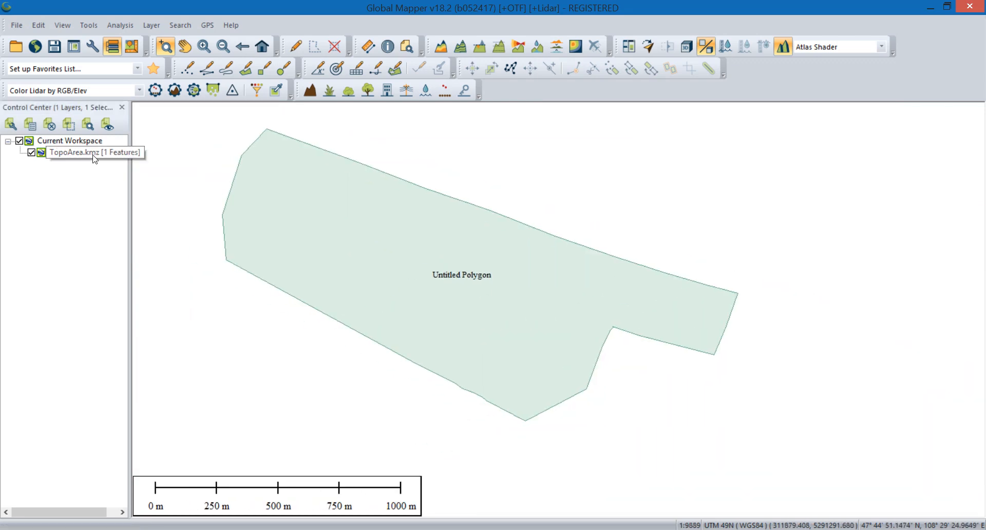
{"action": "right_click", "coordinate": [94, 157]}
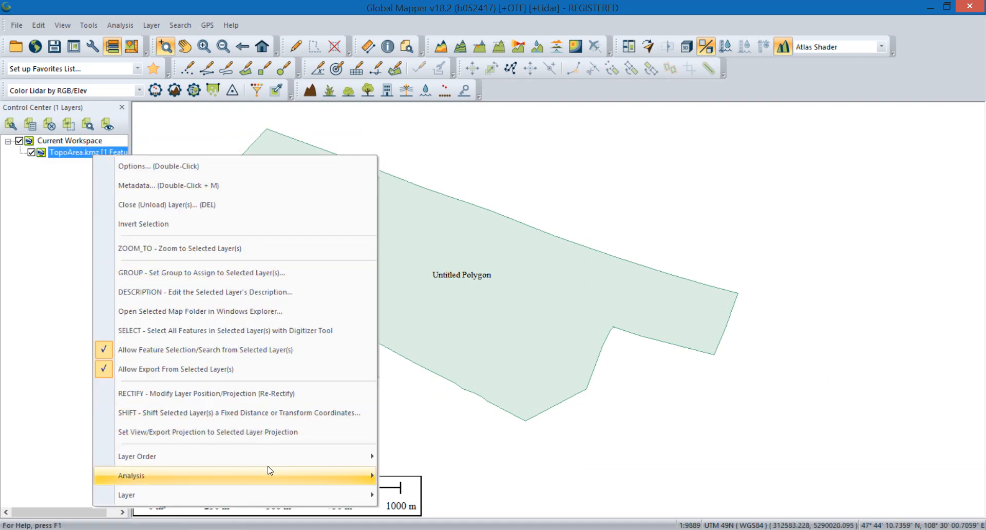
{"action": "mouse_move", "coordinate": [270, 471]}
{"action": "left_click", "coordinate": [456, 477]}
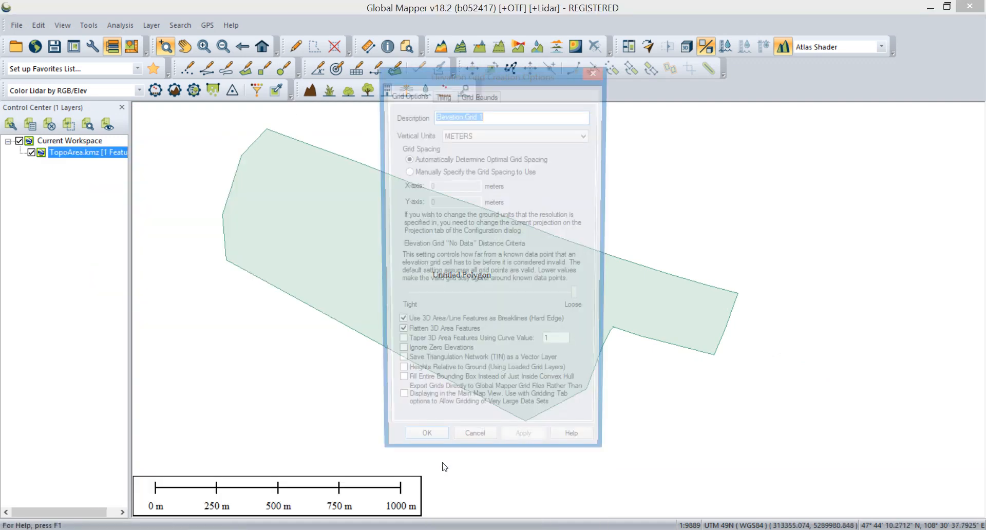
{"action": "left_click", "coordinate": [434, 450]}
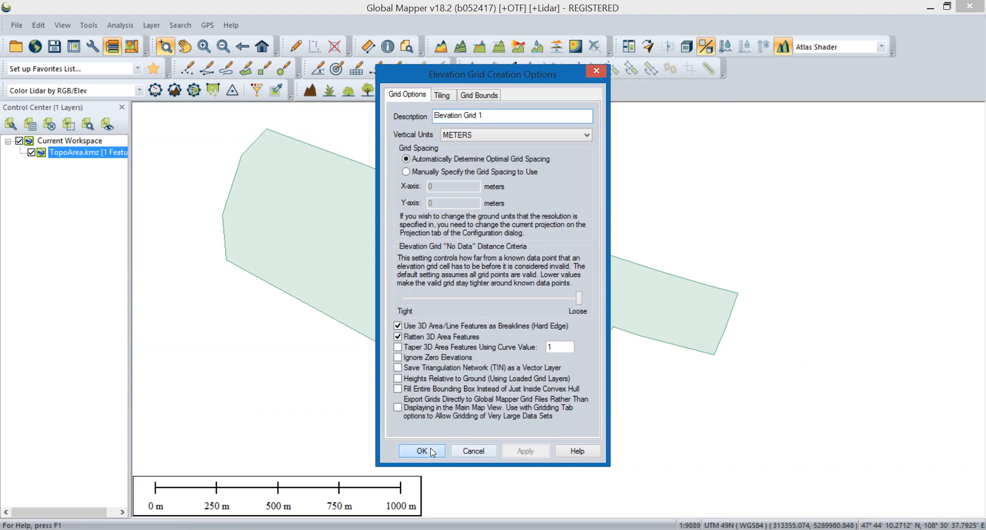
{"action": "left_click", "coordinate": [575, 303]}
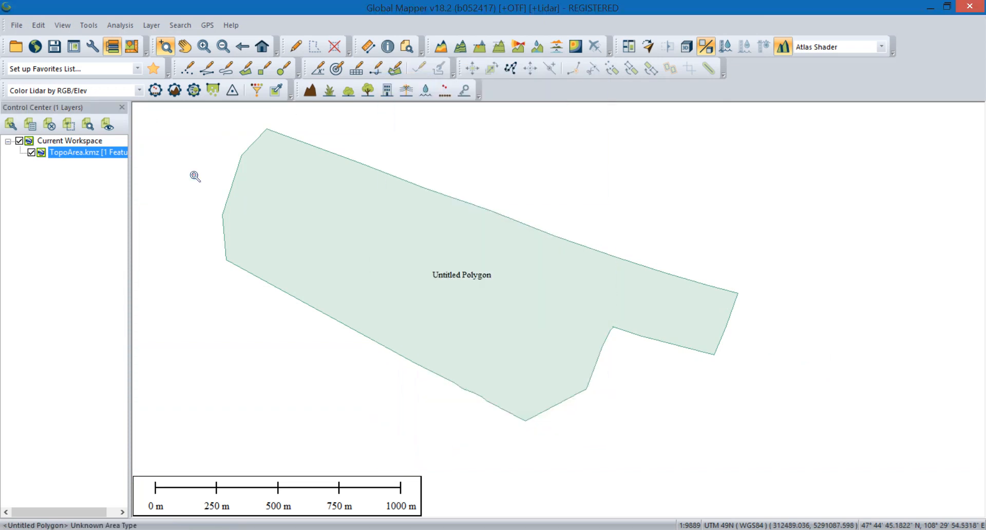
Download the ASTER GDEM v2 Worldwide Elevation Data (1 arc-second) online source for the current screen bounds
{"action": "left_click", "coordinate": [31, 25]}
{"action": "mouse_move", "coordinate": [20, 28]}
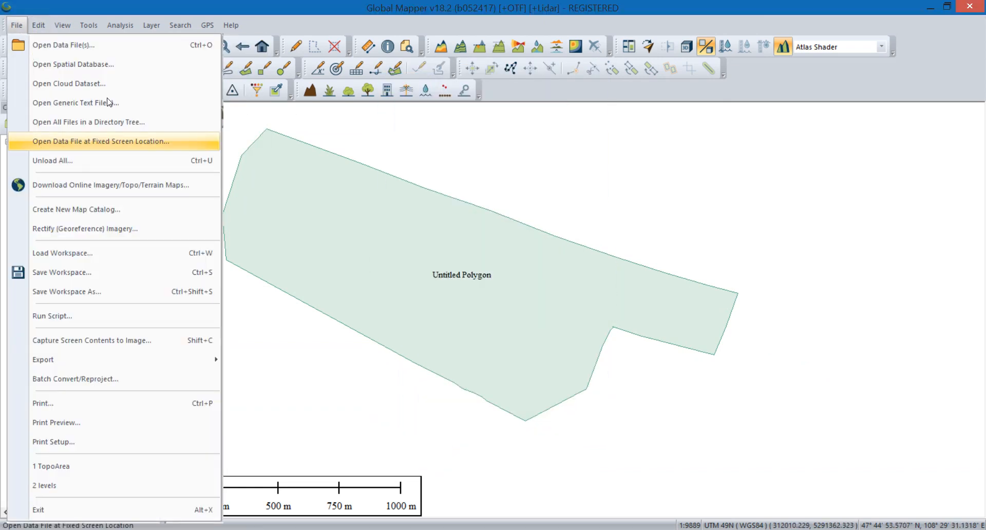
{"action": "left_click", "coordinate": [69, 186]}
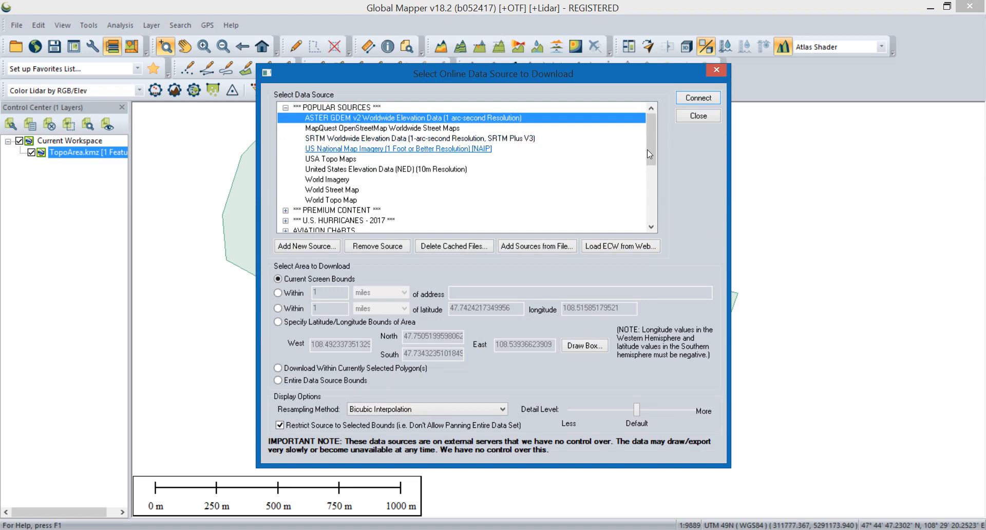
{"action": "left_click_drag", "start_coordinate": [649, 149], "coordinate": [656, 210]}
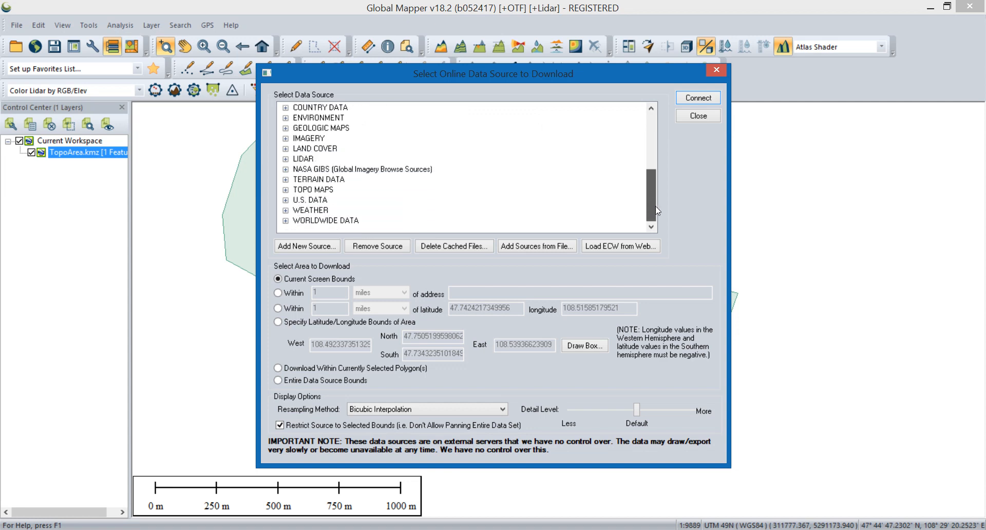
{"action": "left_click", "coordinate": [285, 189]}
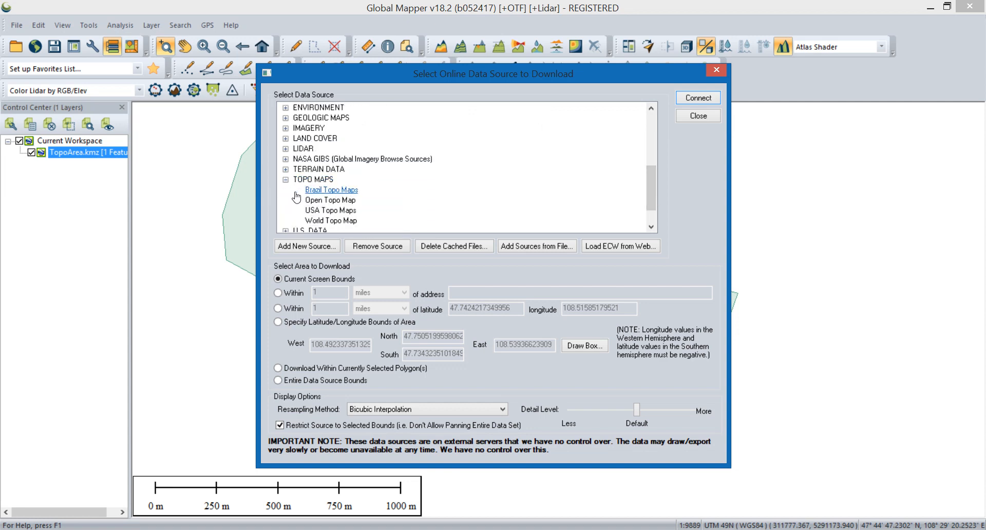
{"action": "left_click", "coordinate": [286, 180]}
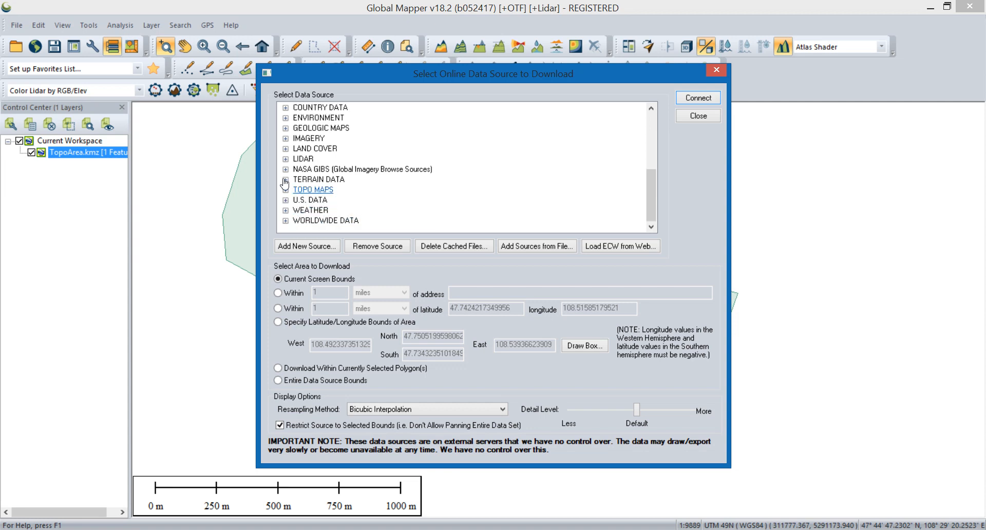
{"action": "scroll", "coordinate": [311, 194], "scroll_direction": "up", "scroll_amount": 5}
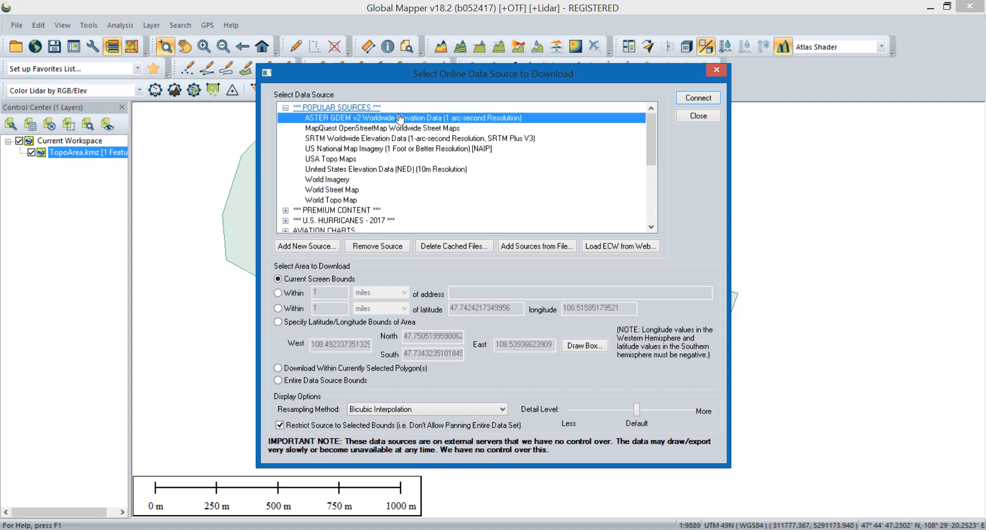
{"action": "left_click", "coordinate": [702, 100]}
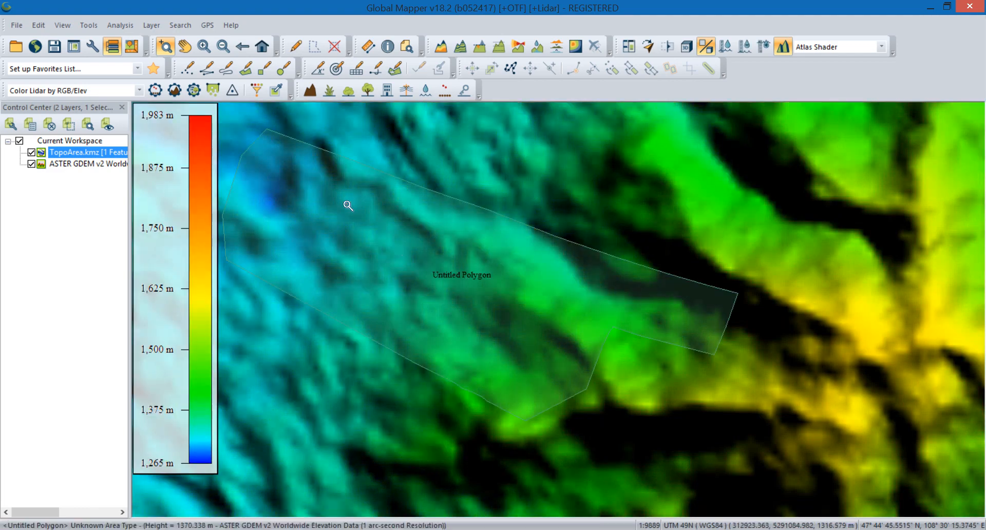
Generate contours from the terrain grid at a 2-meter interval, keeping the other contour options at their defaults
{"action": "left_click", "coordinate": [121, 25]}
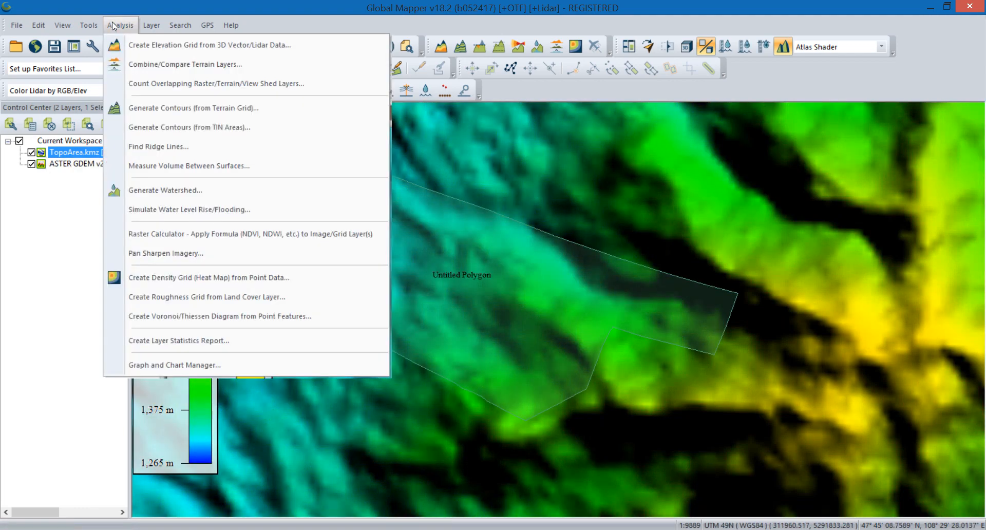
{"action": "left_click", "coordinate": [149, 109]}
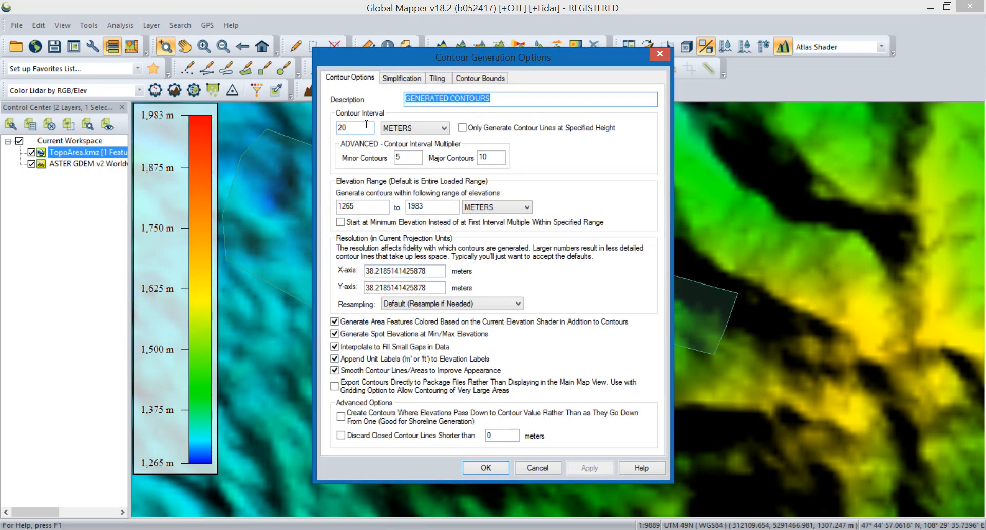
{"action": "double_click", "coordinate": [366, 124]}
{"action": "type", "text": "2"}
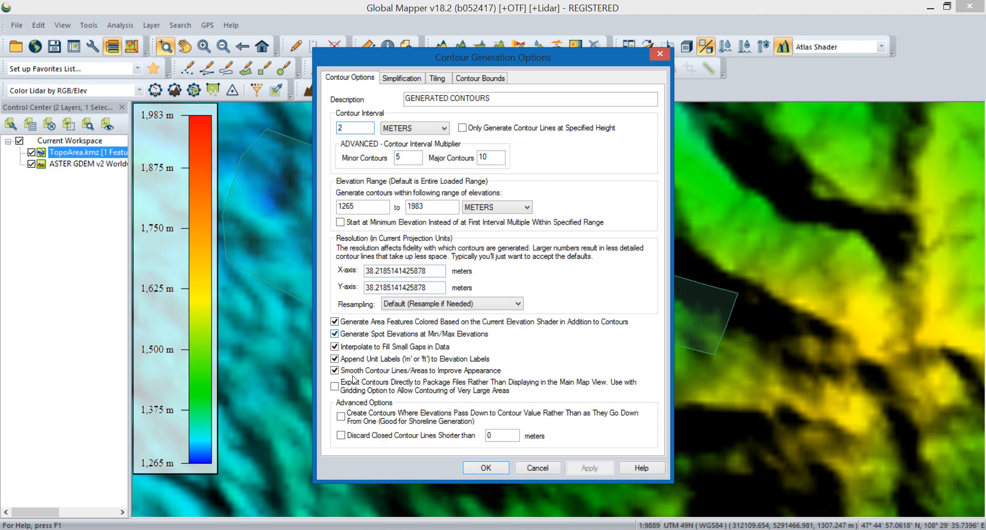
{"action": "left_click", "coordinate": [486, 468]}
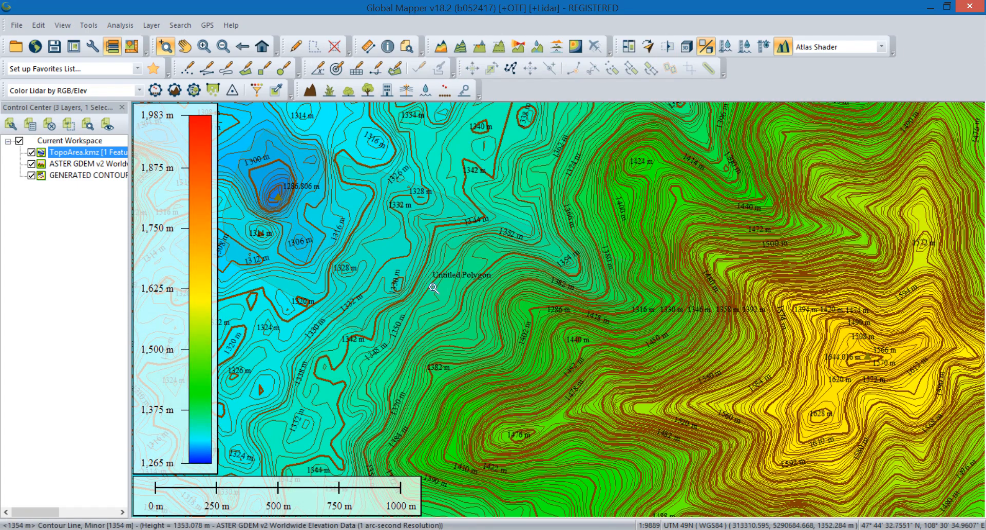
Start exporting the GENERATED CONTOURS layer to a new file and include the TopoArea.kmz layer in the export
{"action": "left_click", "coordinate": [76, 177]}
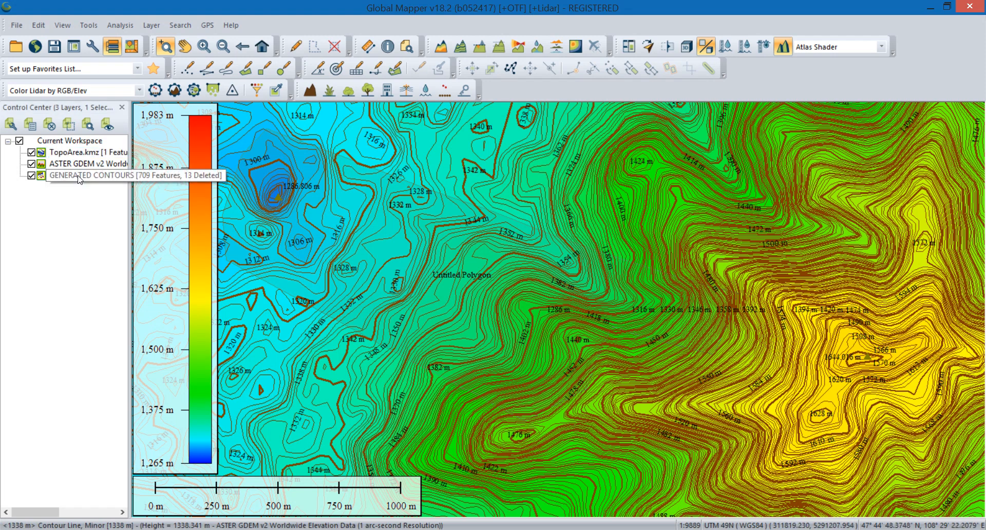
{"action": "right_click", "coordinate": [79, 177]}
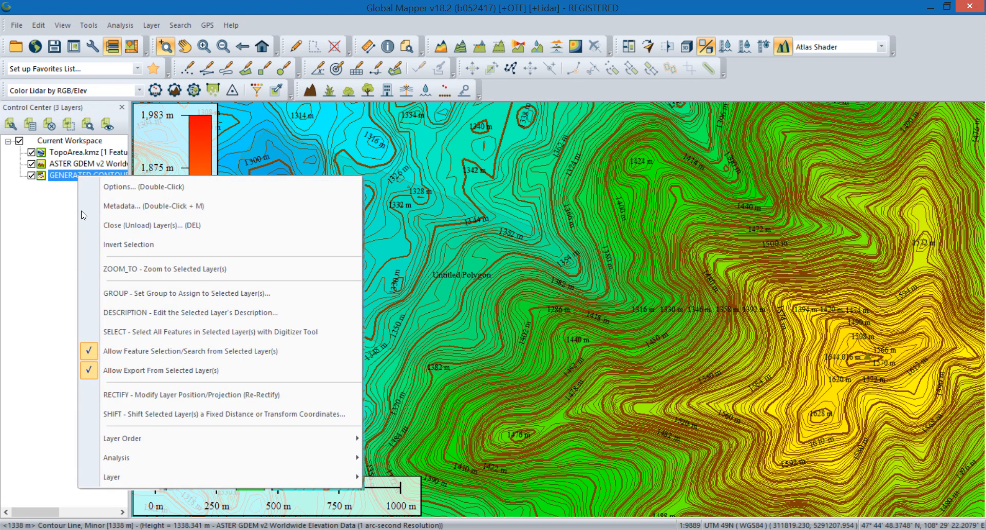
{"action": "mouse_move", "coordinate": [240, 453]}
{"action": "mouse_move", "coordinate": [279, 441]}
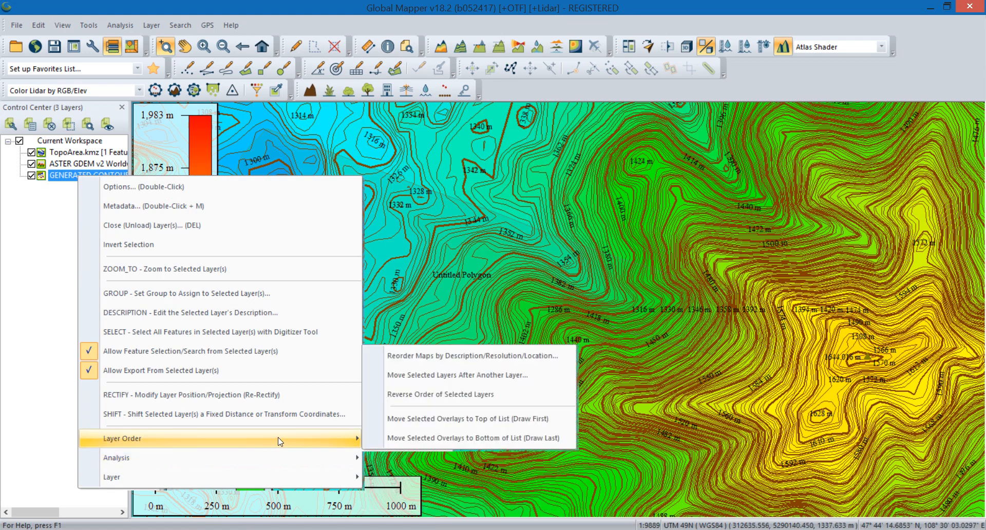
{"action": "mouse_move", "coordinate": [313, 477]}
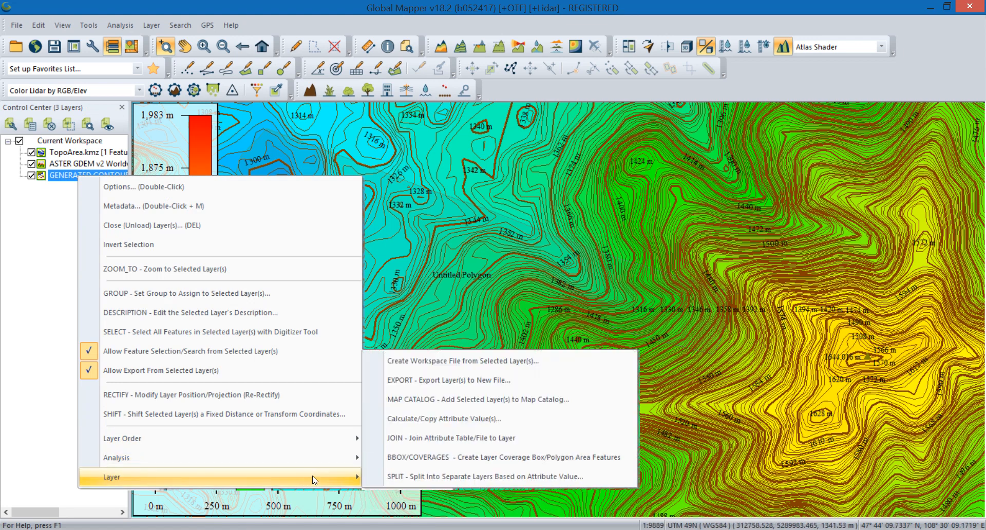
{"action": "left_click", "coordinate": [457, 382]}
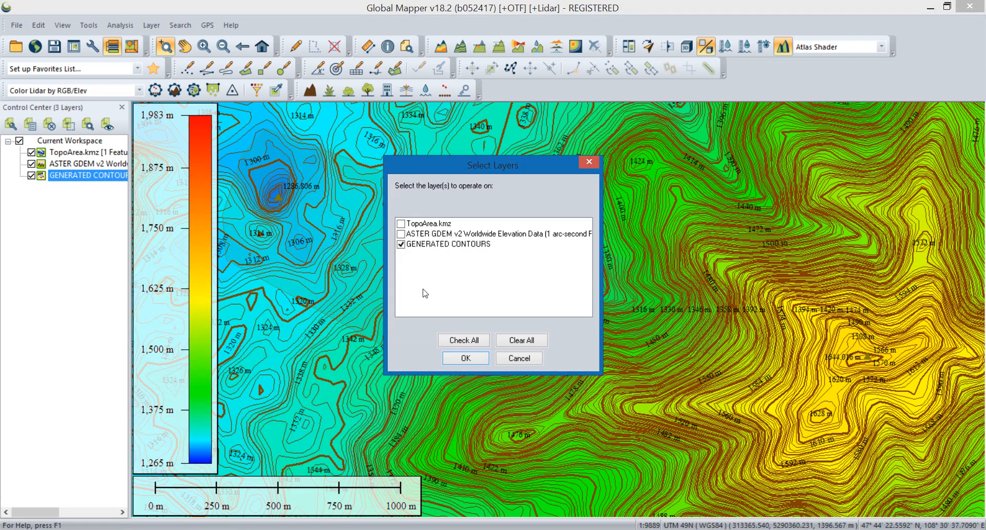
{"action": "left_click", "coordinate": [401, 224]}
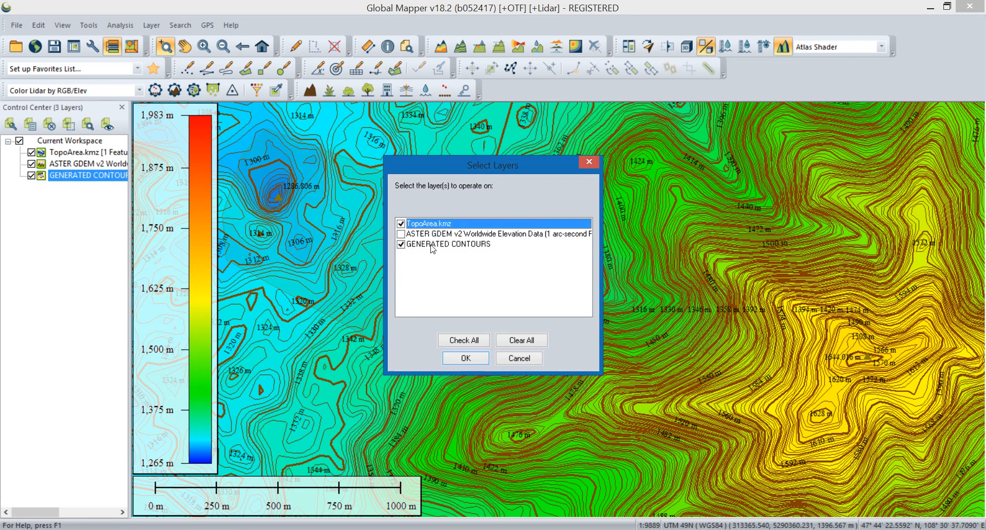
{"action": "left_click", "coordinate": [482, 357]}
Choose DWG as the export format and accept the default R15 (Autocad 2000) options with bounds covering all loaded data
{"action": "left_click", "coordinate": [457, 286]}
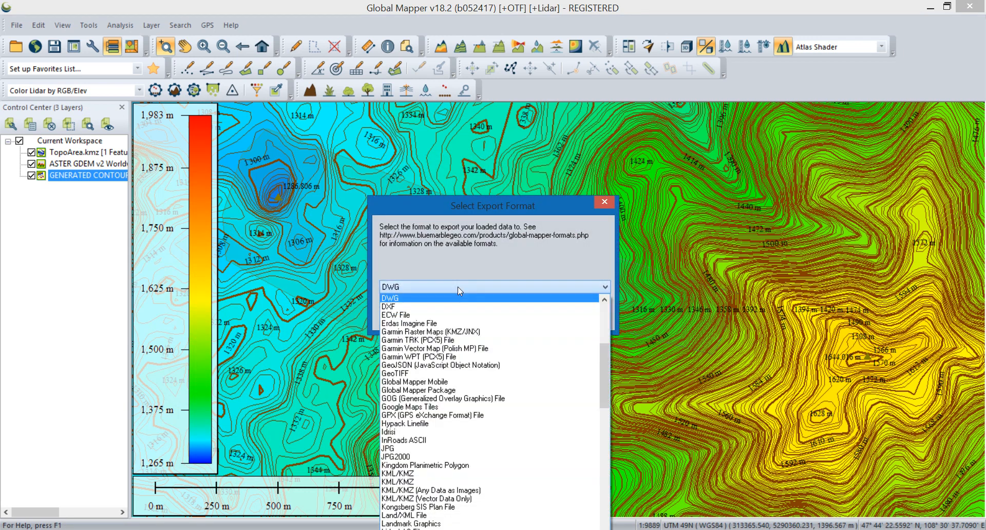
{"action": "left_click", "coordinate": [457, 286]}
{"action": "left_click", "coordinate": [468, 320]}
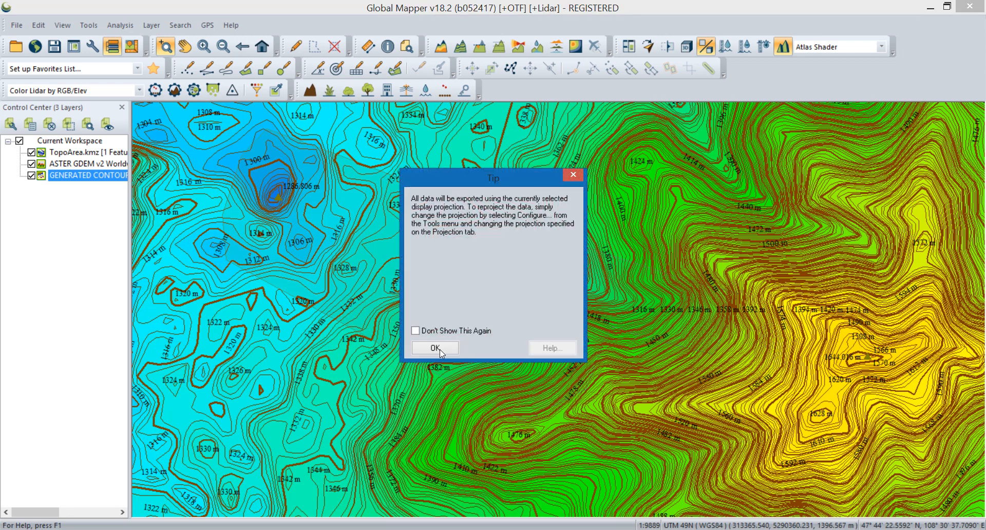
{"action": "left_click", "coordinate": [440, 348]}
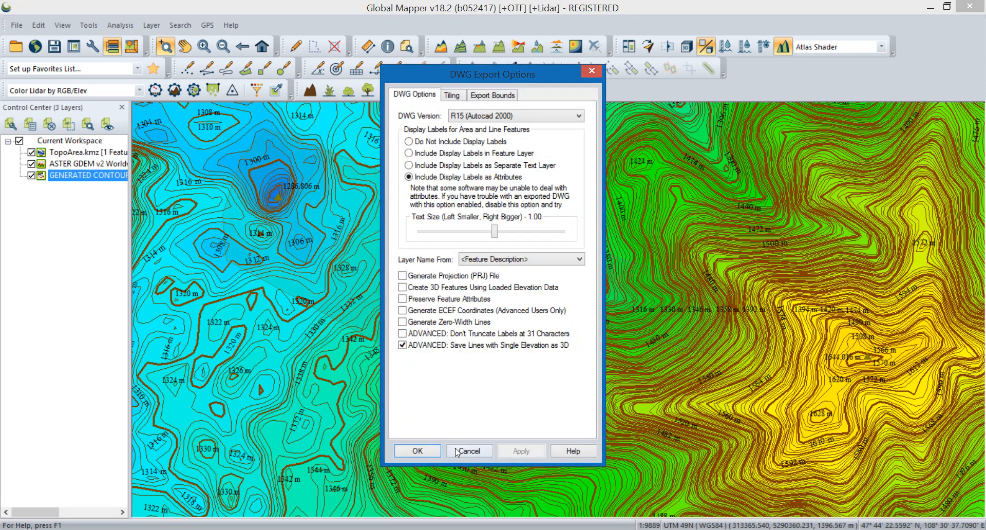
{"action": "left_click", "coordinate": [448, 93]}
{"action": "left_click", "coordinate": [490, 95]}
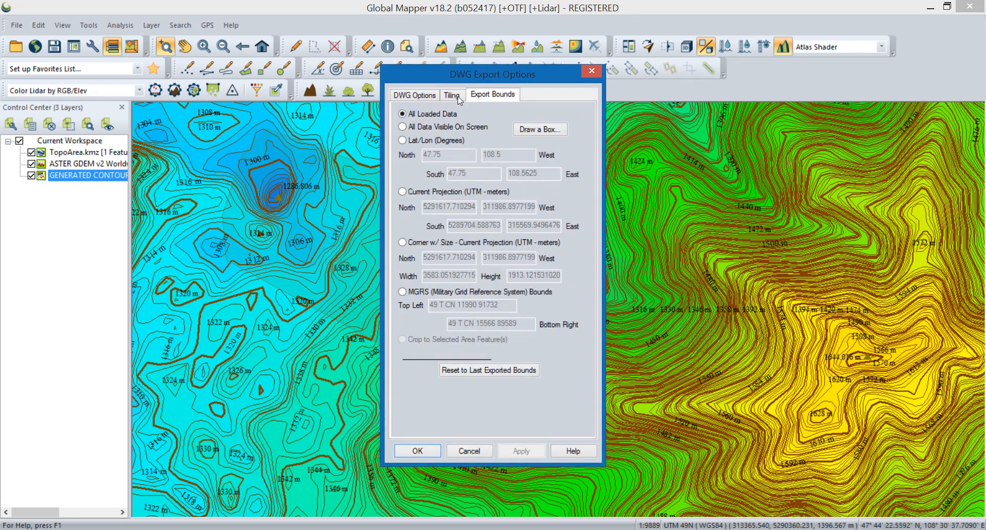
{"action": "left_click", "coordinate": [426, 451]}
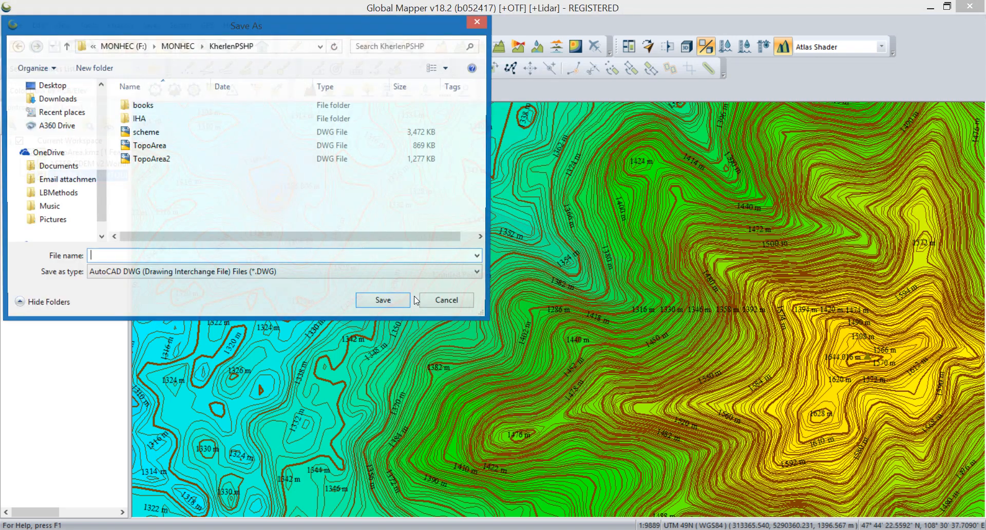
Save the exported DWG drawing as Topo1 in the KherlenPSHP folder
{"action": "left_click_drag", "start_coordinate": [280, 32], "coordinate": [354, 49]}
{"action": "left_click", "coordinate": [241, 165]}
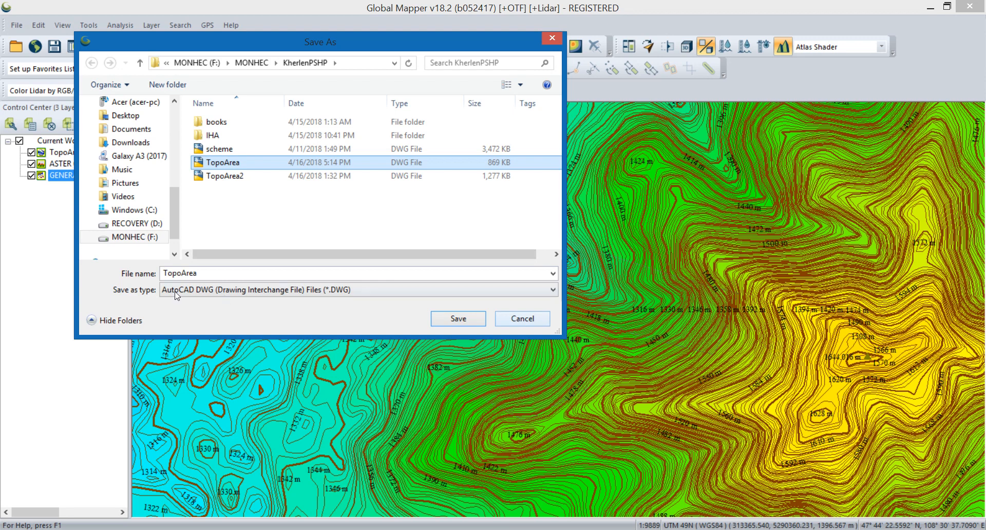
{"action": "left_click", "coordinate": [180, 273]}
{"action": "left_click_drag", "start_coordinate": [203, 273], "coordinate": [179, 272]}
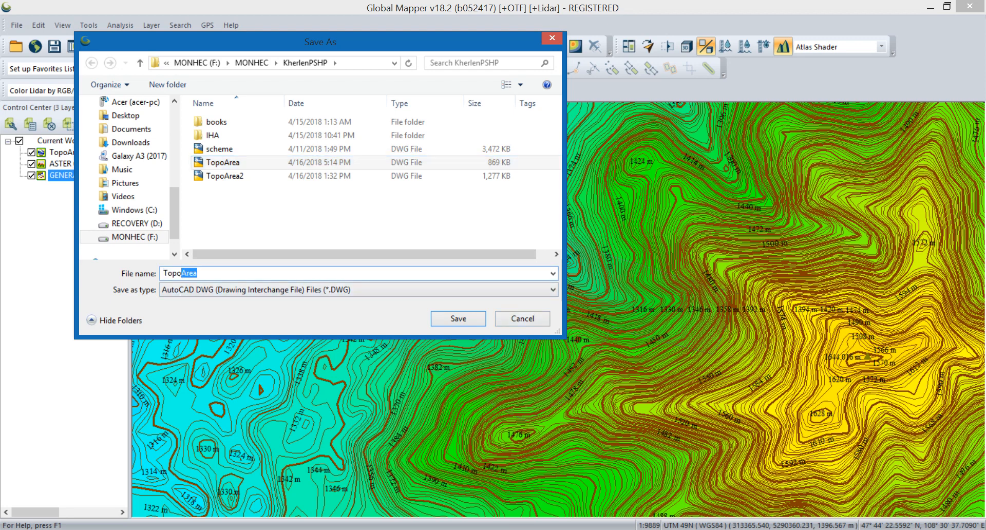
{"action": "type", "text": "1"}
{"action": "left_click", "coordinate": [471, 320]}
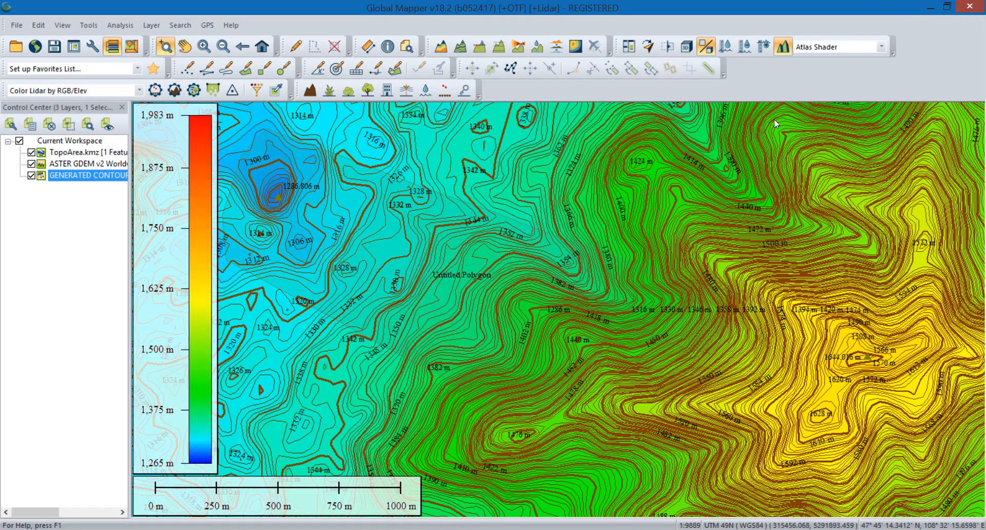
Close Global Mapper and dismiss the Skype sign-in window on the desktop
{"action": "left_click", "coordinate": [970, 6]}
{"action": "left_click", "coordinate": [546, 319]}
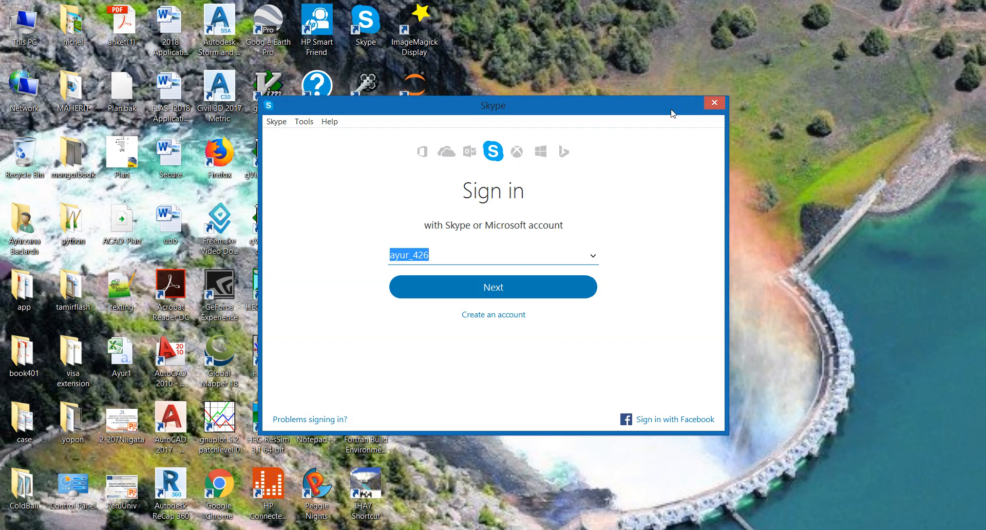
{"action": "left_click", "coordinate": [714, 102]}
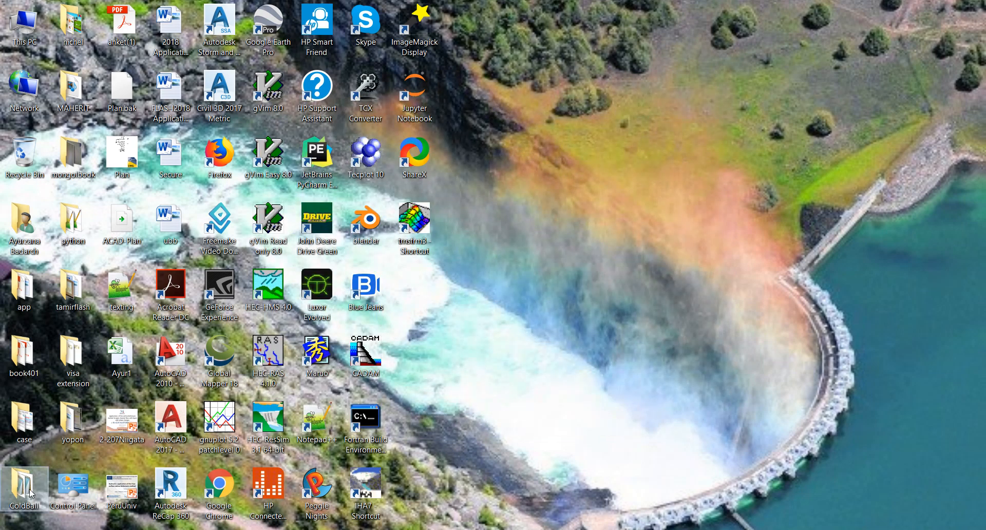